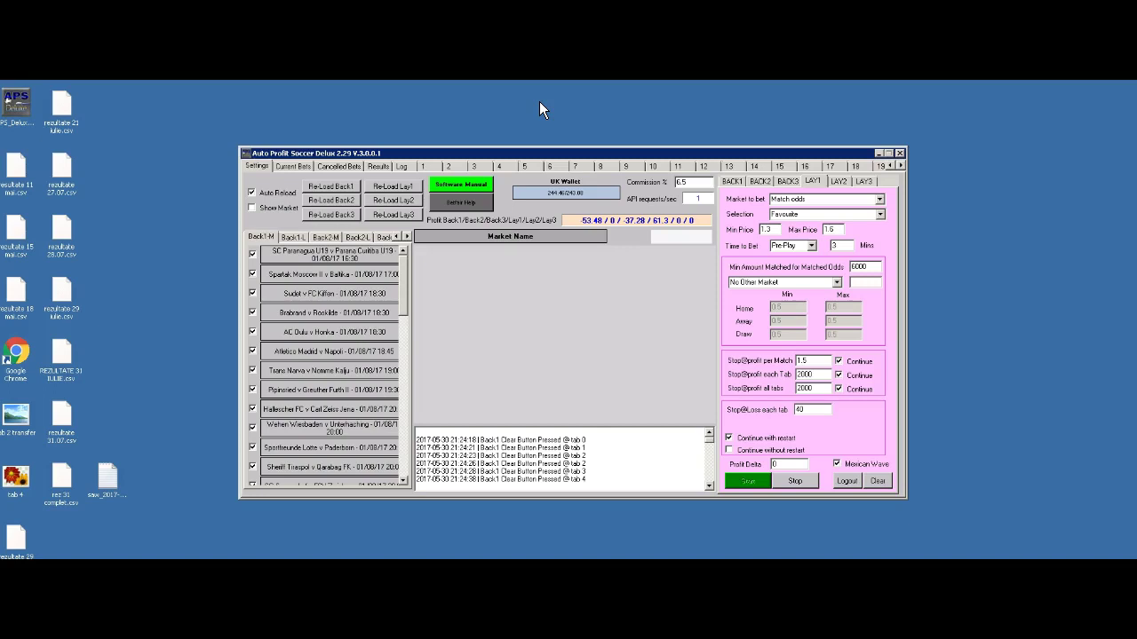
key(BackSpace)
text(0.5)
key(BackSpace)
key(BackSpace)
key(BackSpace)
text(0.5)
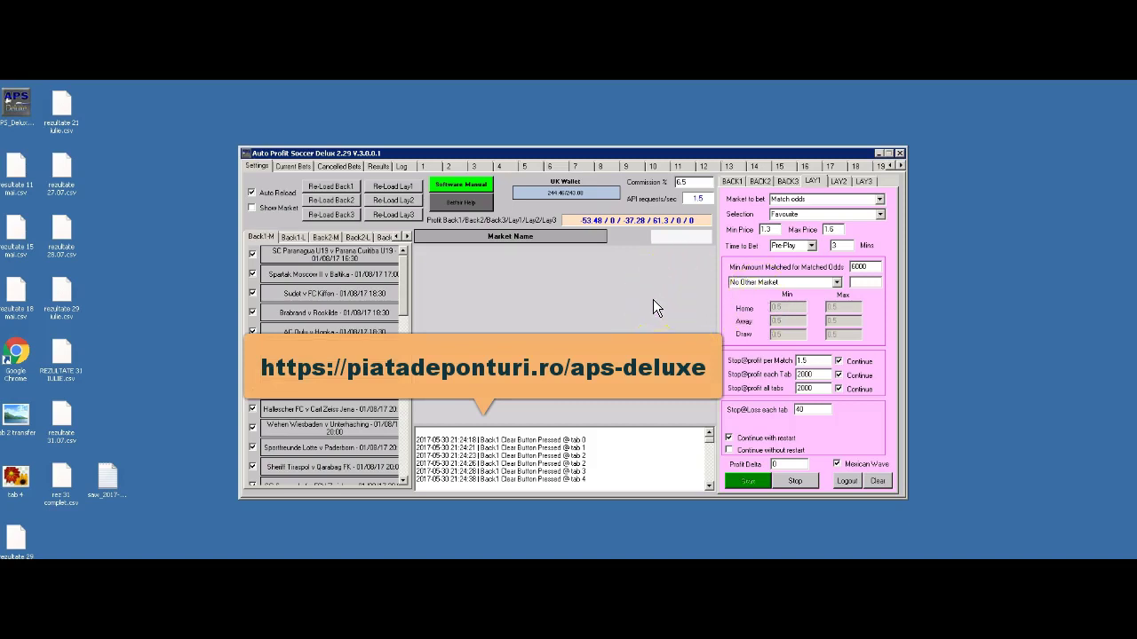
key(BackSpace)
key(BackSpace)
key(BackSpace)
text(0.5)
key(BackSpace)
key(BackSpace)
key(BackSpace)
text(1.5)
key(BackSpace)
key(BackSpace)
key(BackSpace)
text(0.5)
key(BackSpace)
key(BackSpace)
key(BackSpace)
text(1.5)
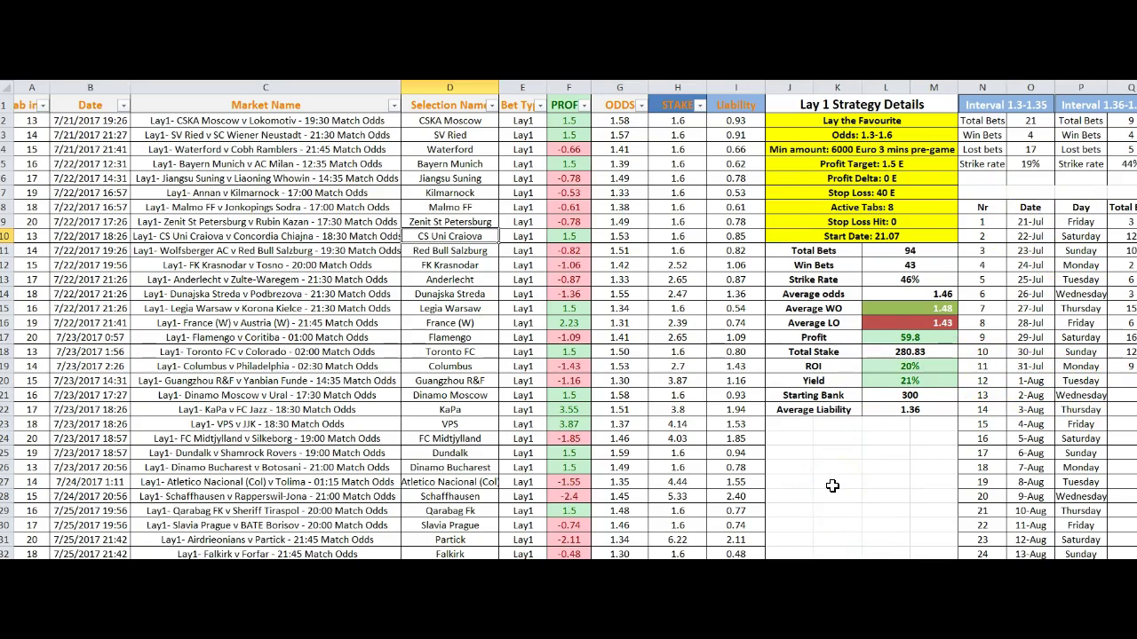
In the Excel results sheet, review the Lay 1 strategy rules: selection, odds range, minimum amount, profit target, stop loss and active tabs
click(918, 265)
mouse_move(899, 107)
mouse_down()
mouse_move(901, 135)
mouse_move(918, 145)
mouse_move(906, 140)
mouse_up()
click(843, 149)
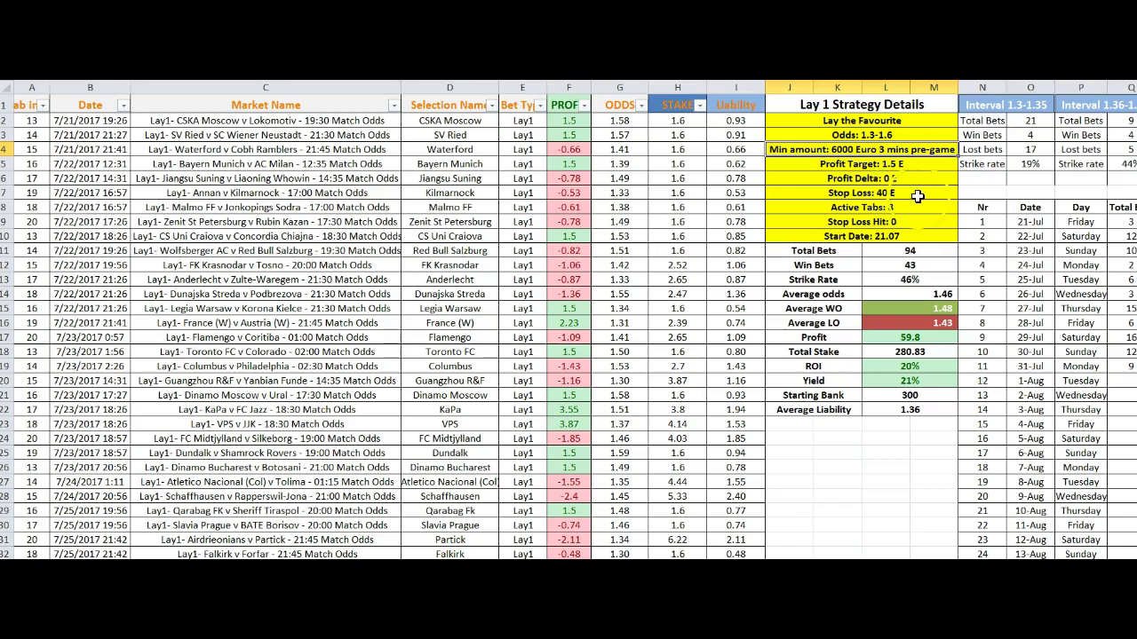
click(910, 167)
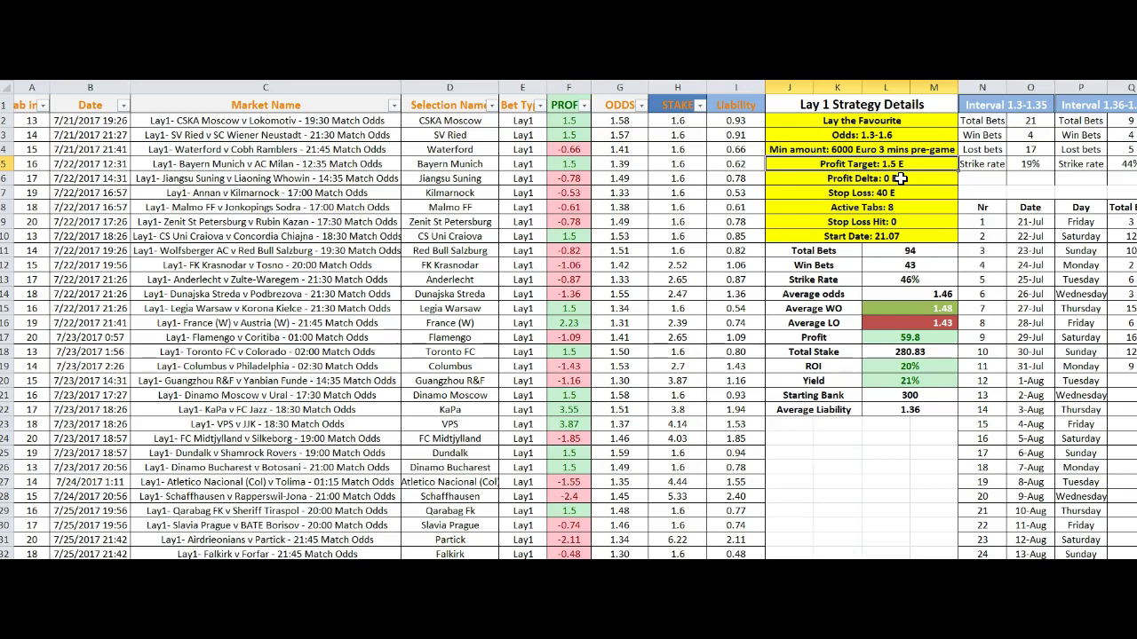
click(899, 194)
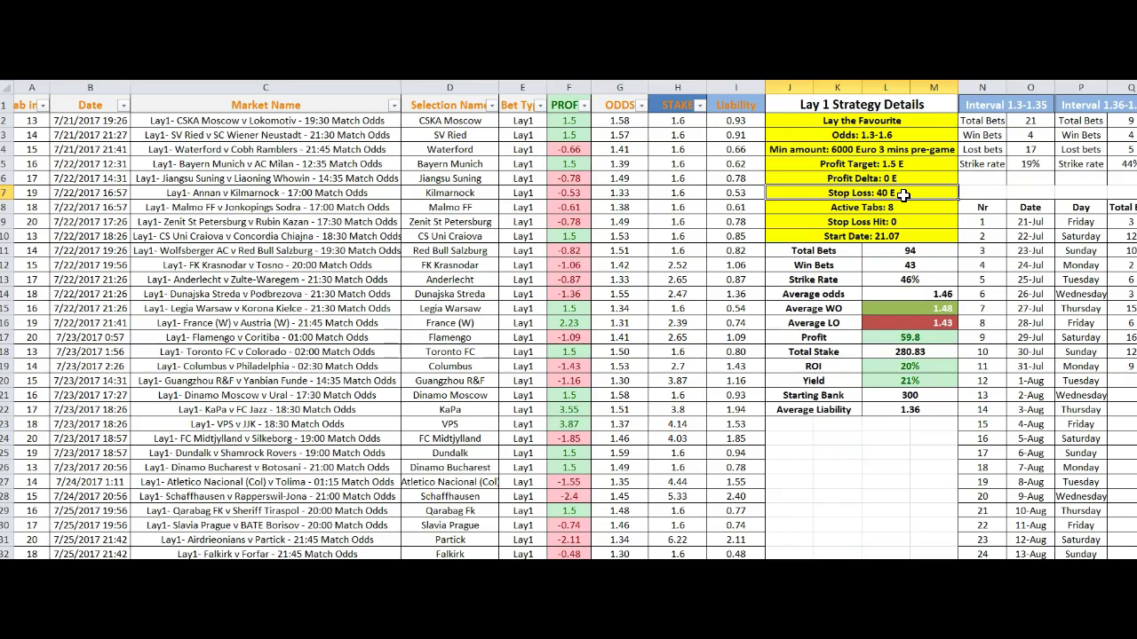
click(906, 207)
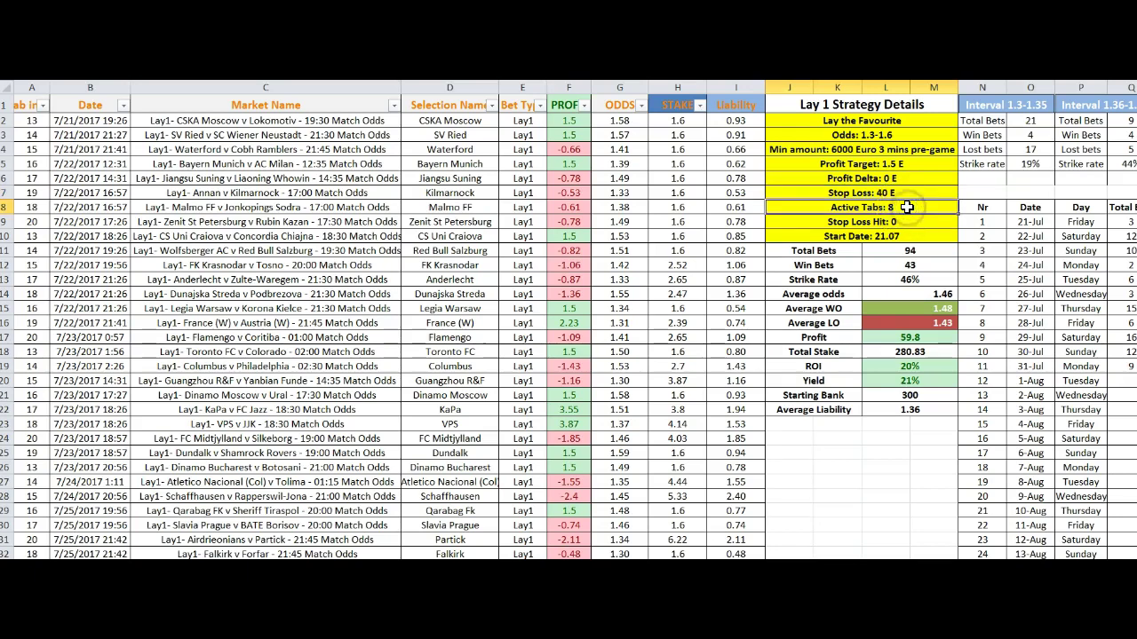
Examine the Lay 1 summary's total bets, win bets and total stake, along with the Liability column of the bet list
click(934, 249)
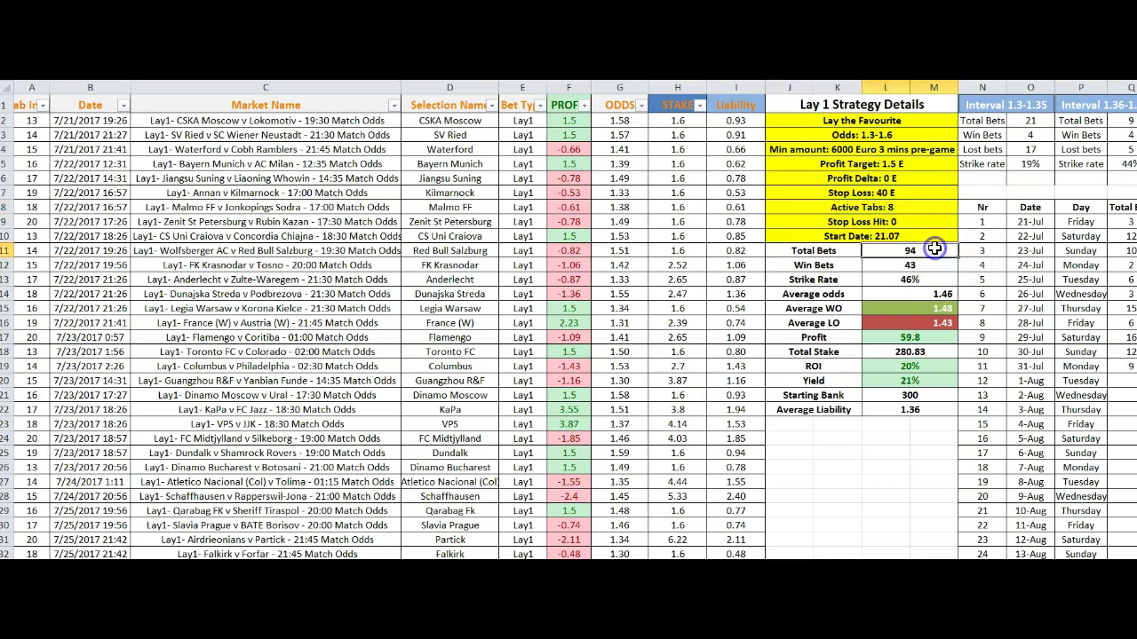
click(921, 264)
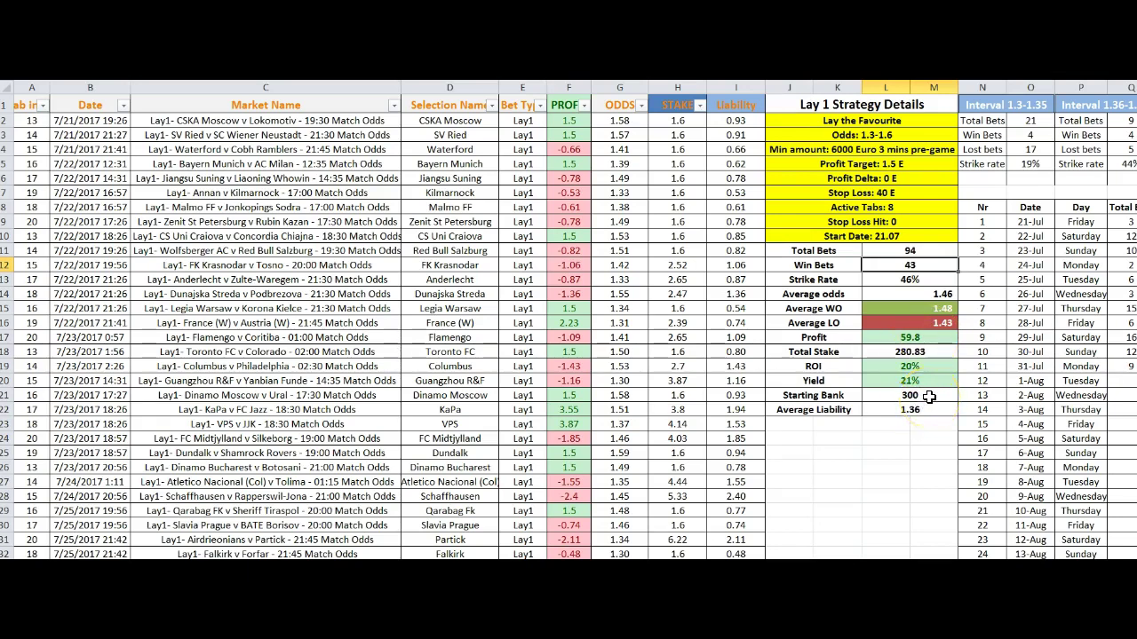
click(923, 353)
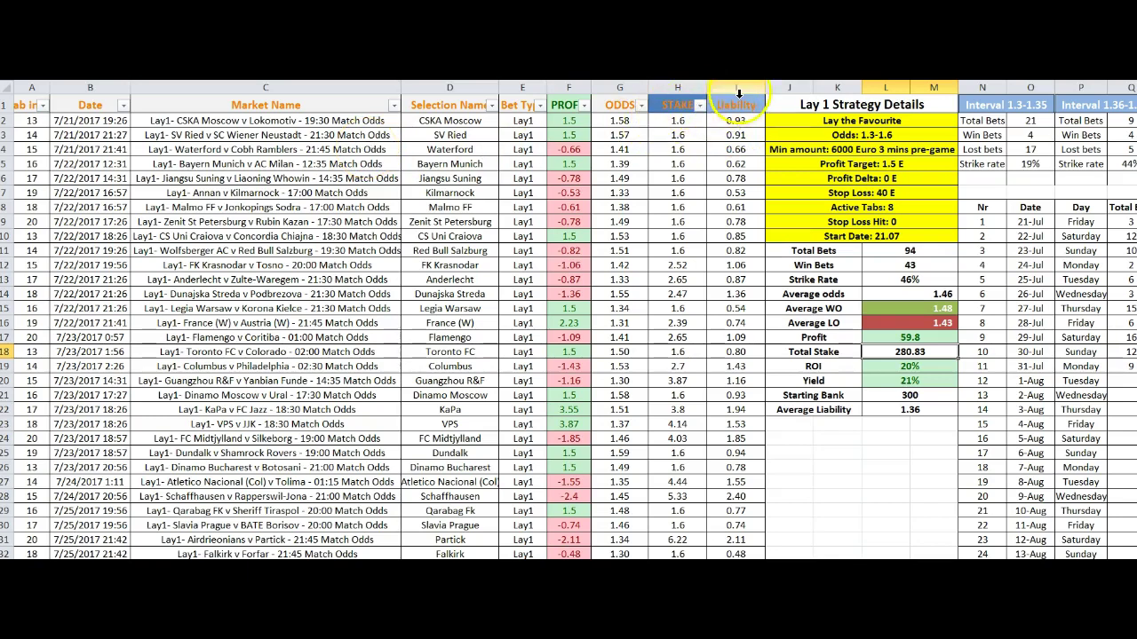
click(740, 89)
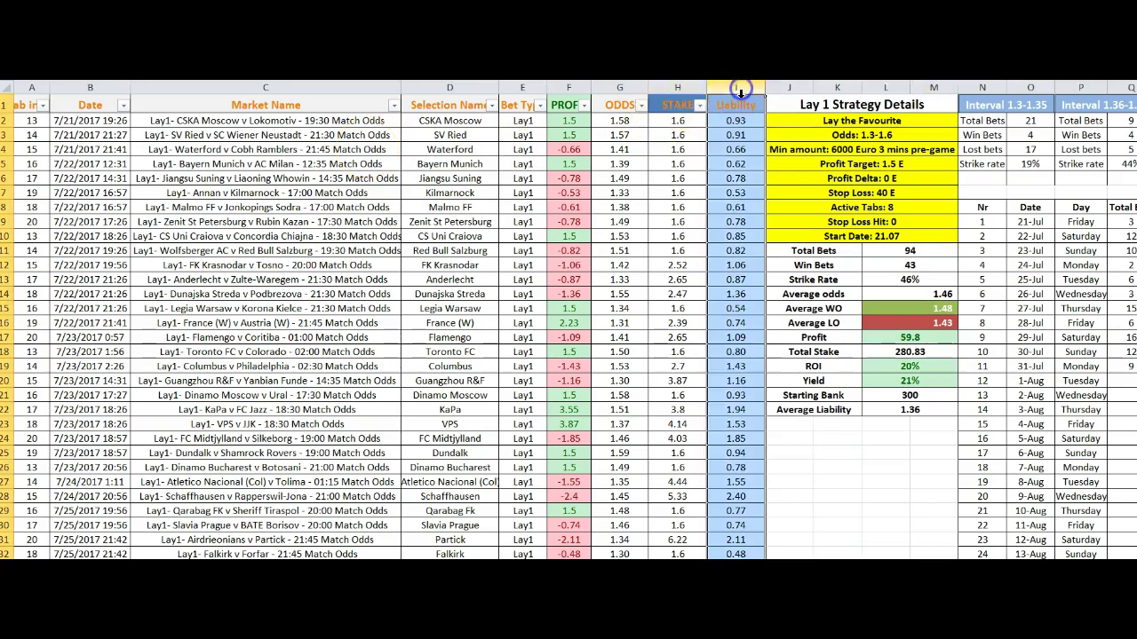
click(728, 162)
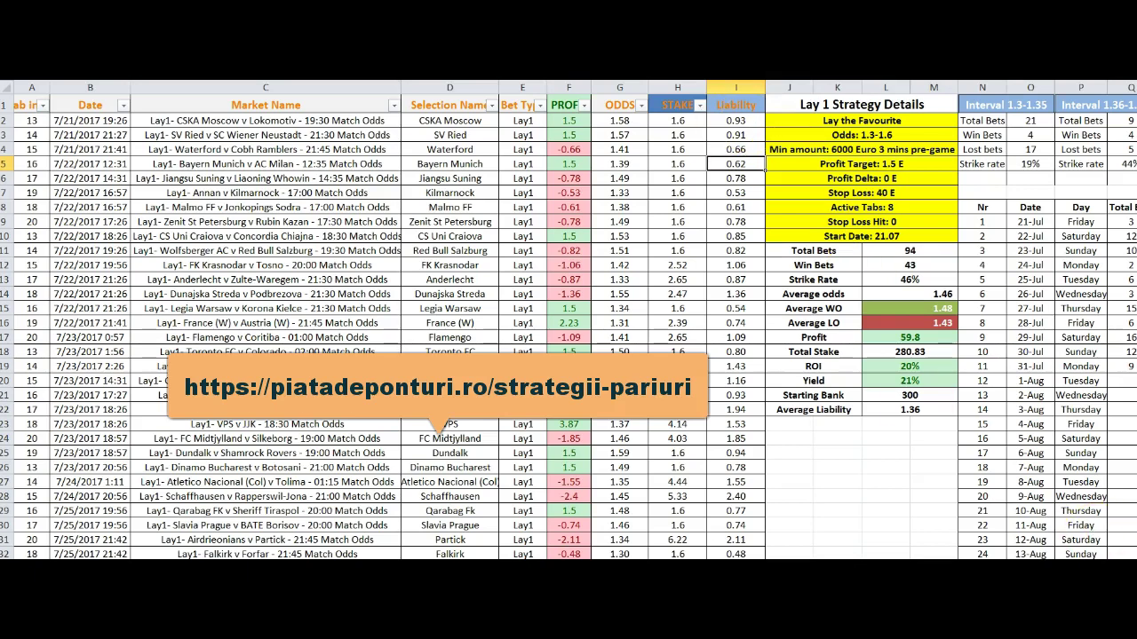
Compare the bet counts and strike rates across the odds interval tables from 1.3-1.35 to 1.55-1.60
scroll(789, 555, right, 5)
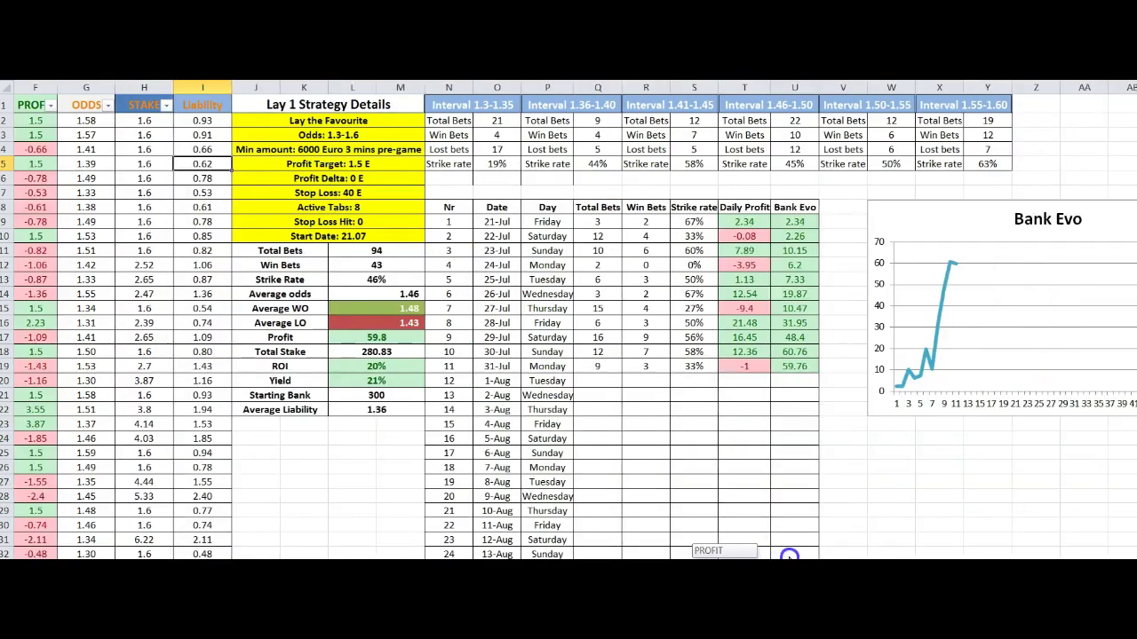
drag(789, 555, 809, 551)
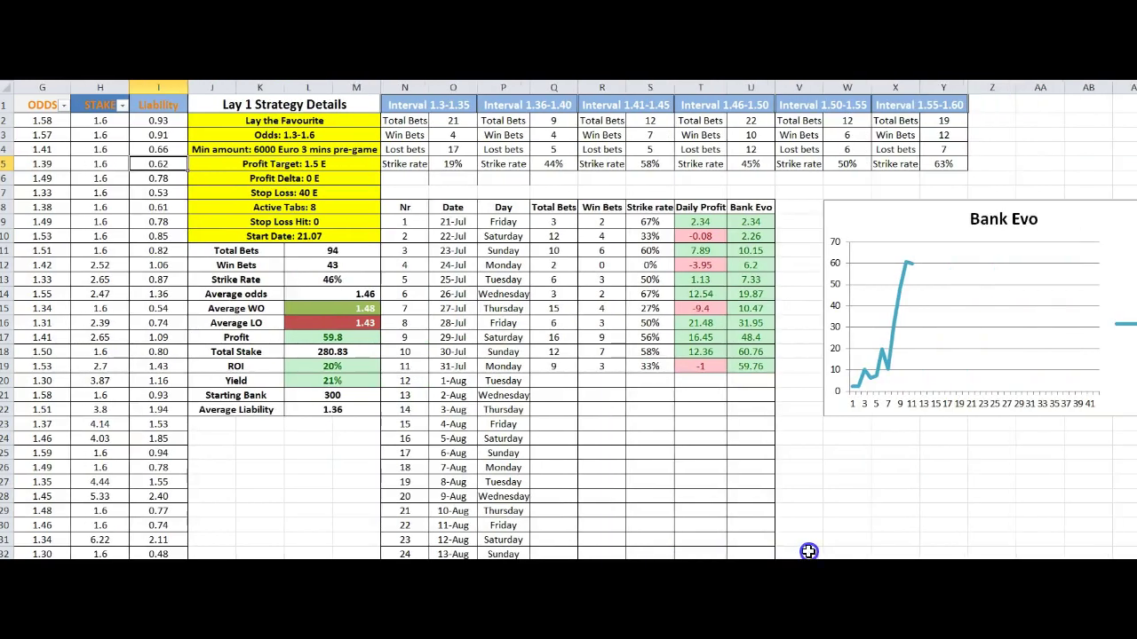
click(452, 120)
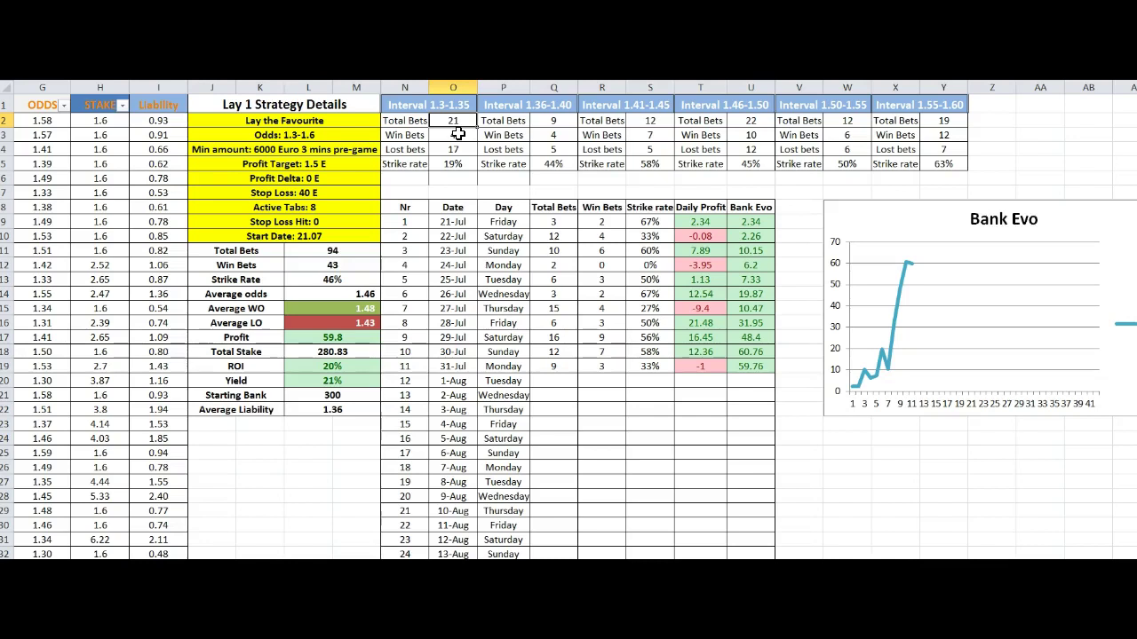
click(452, 164)
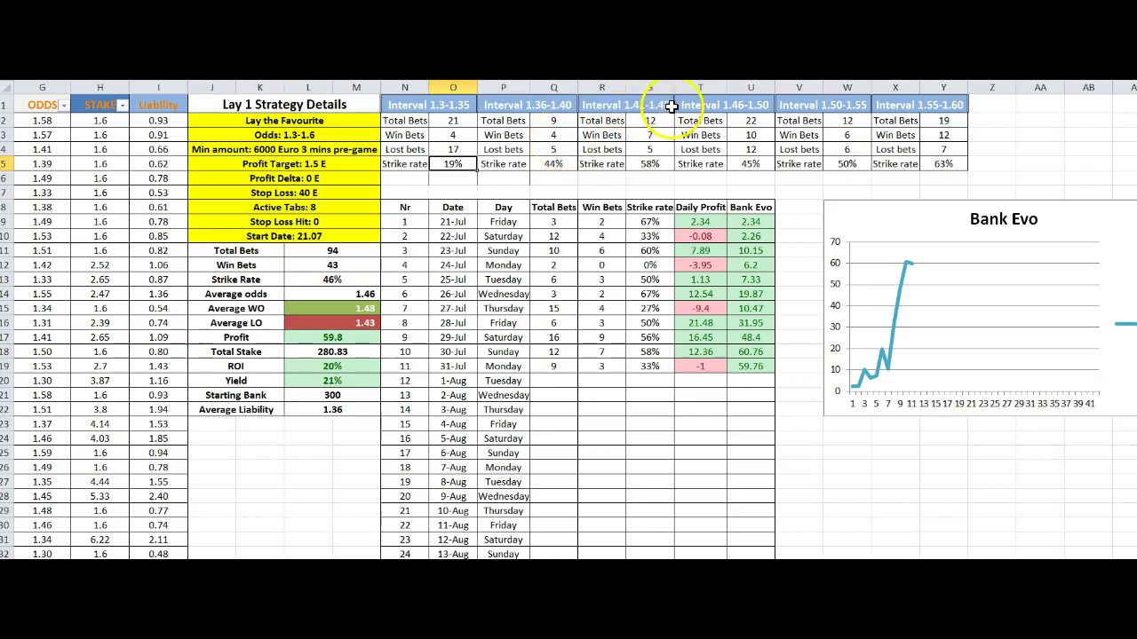
click(654, 165)
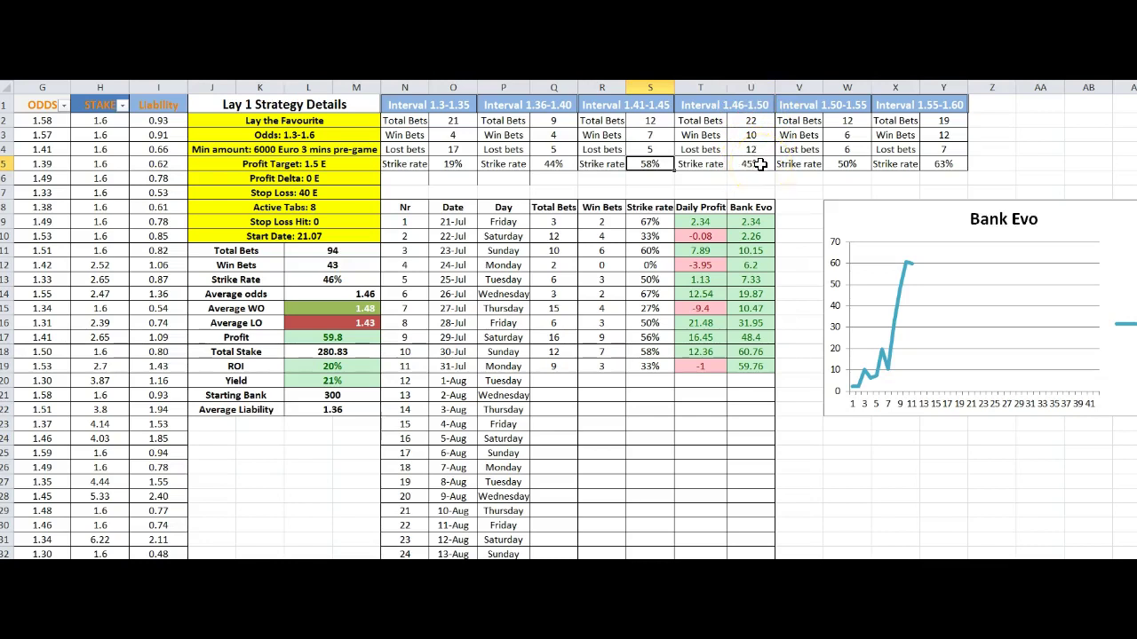
click(951, 150)
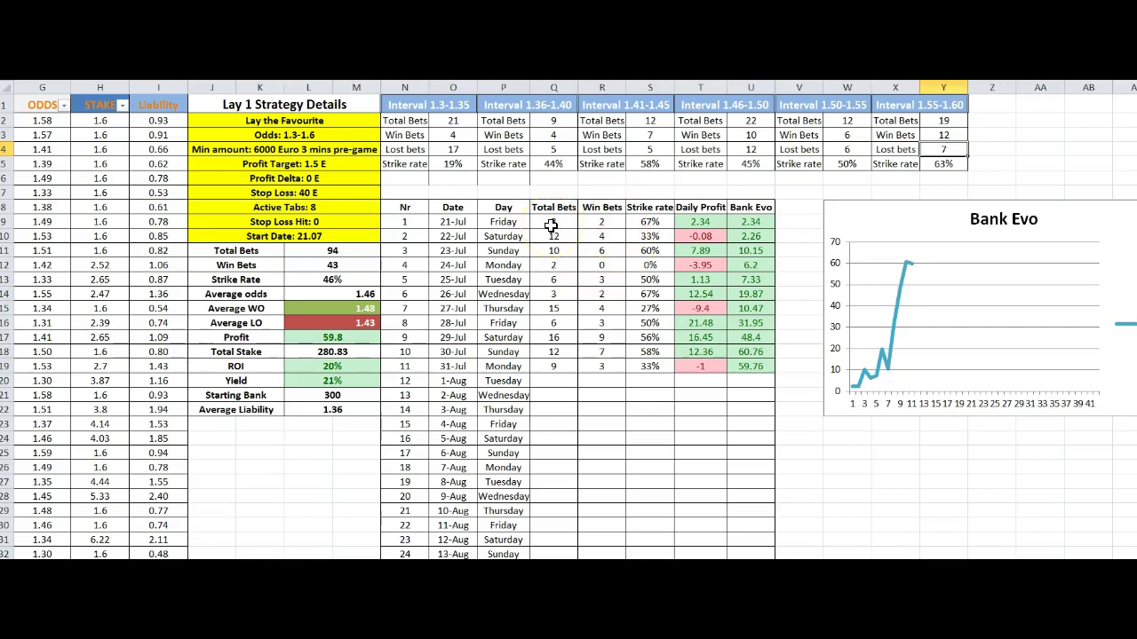
Examine the daily results for 21, 27 and 28 July and the matching points on the Bank Evo chart
click(602, 222)
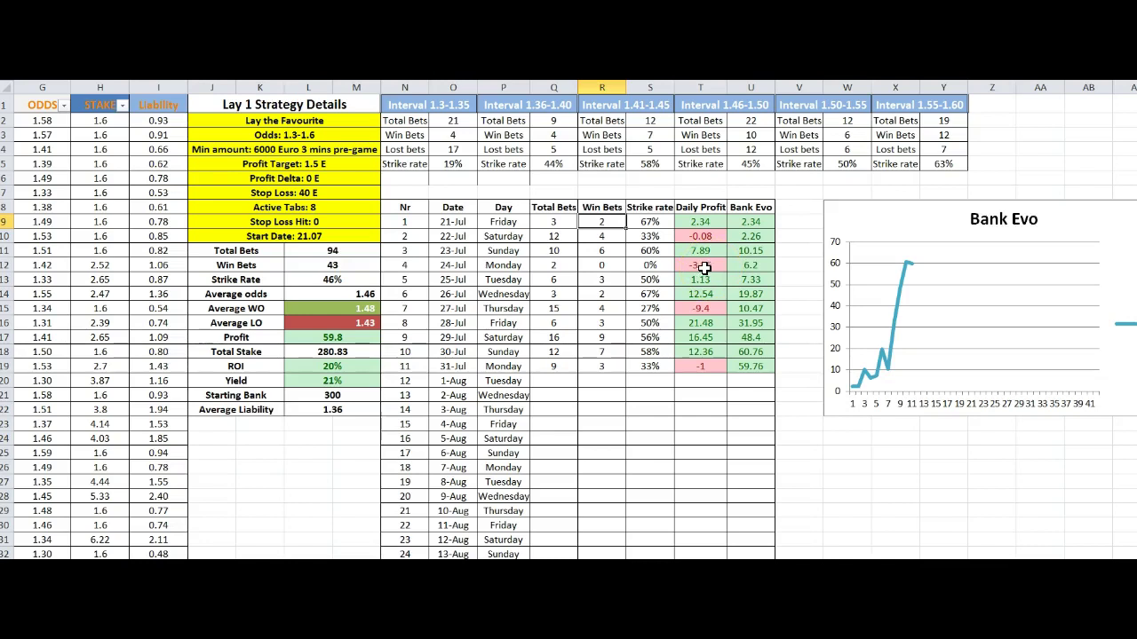
click(706, 308)
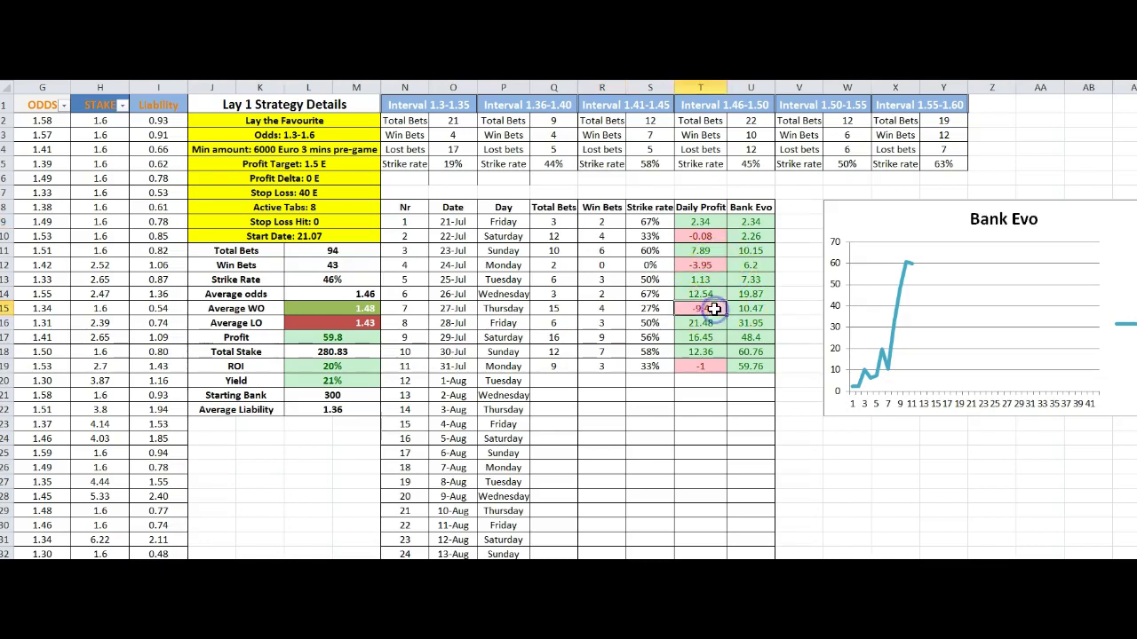
click(554, 311)
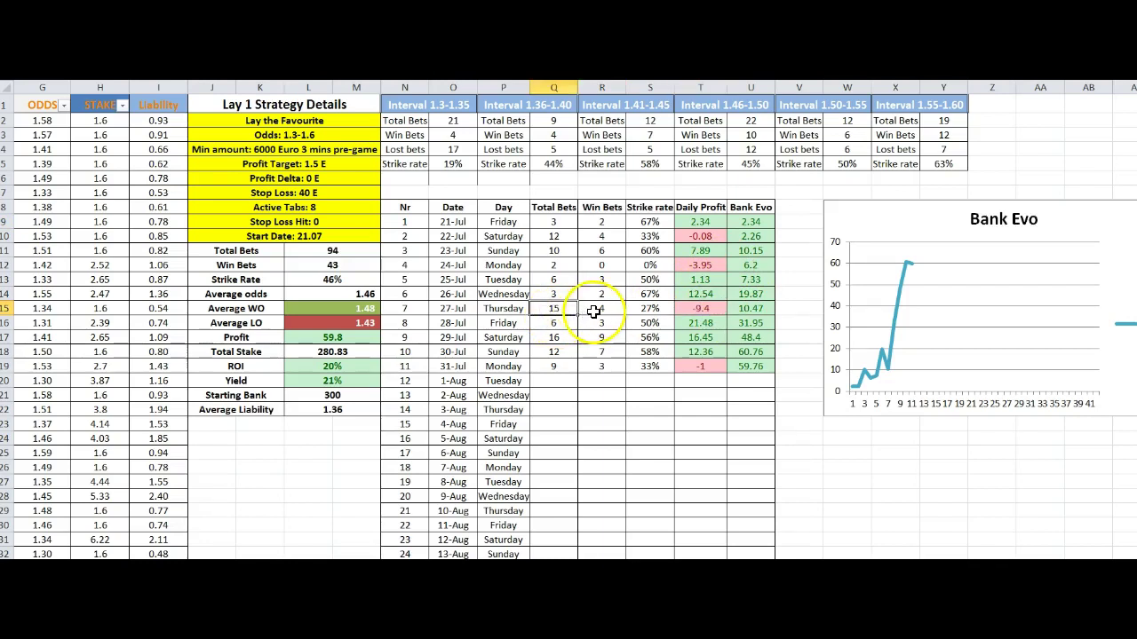
click(594, 311)
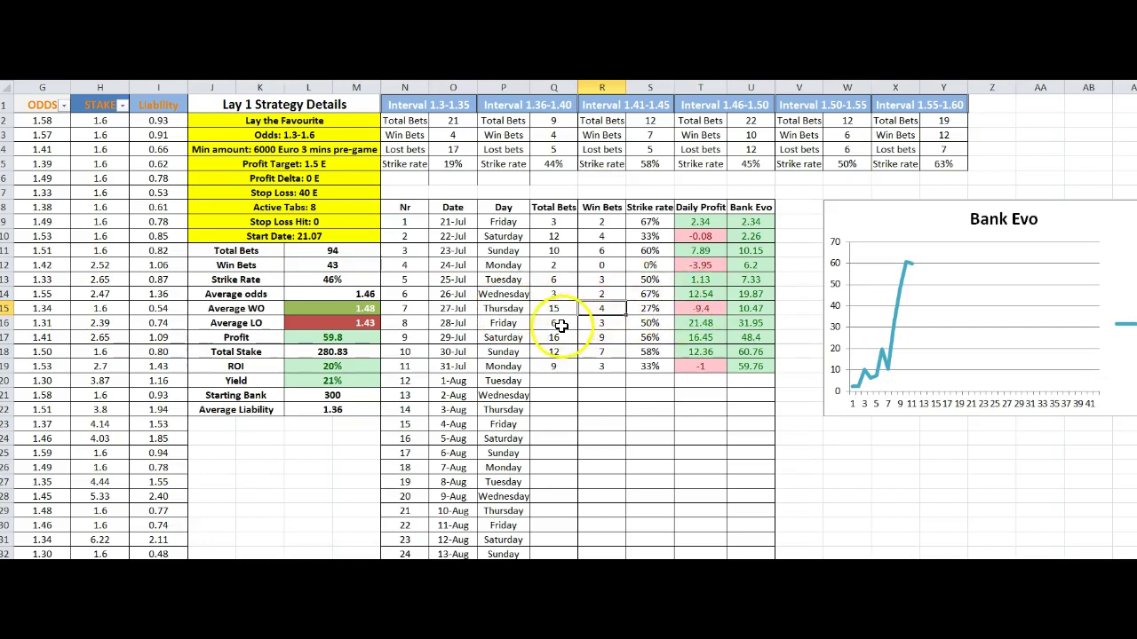
click(686, 325)
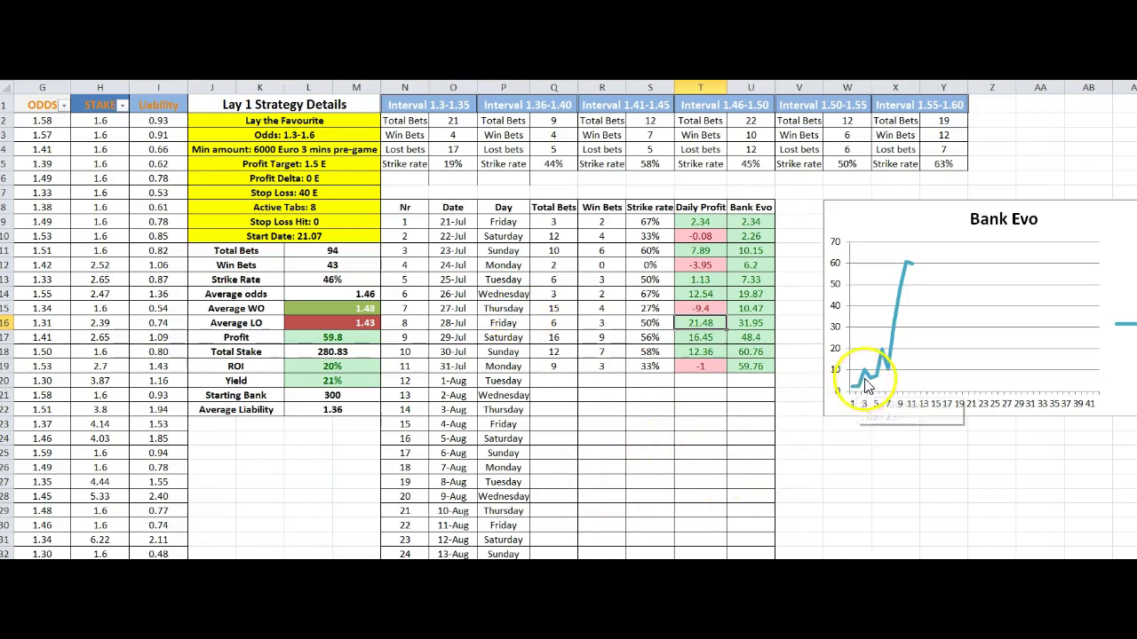
mouse_move(888, 371)
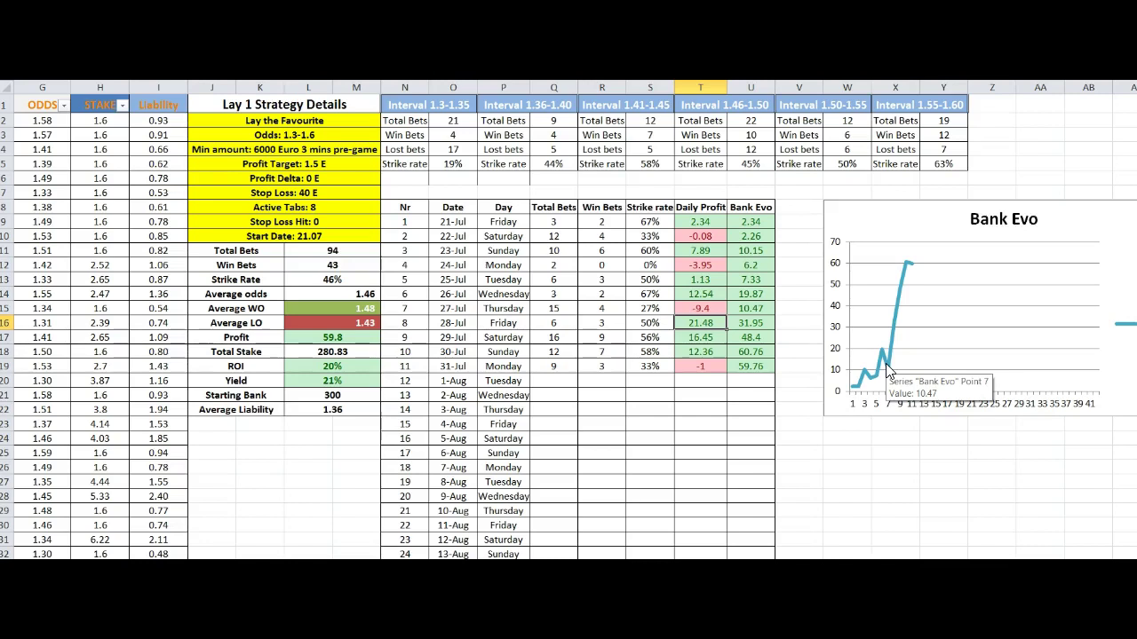
Look through the daily table's dates up to 31 August, and return to the Profit Target rule and the bet list
scroll(698, 387, down, 4)
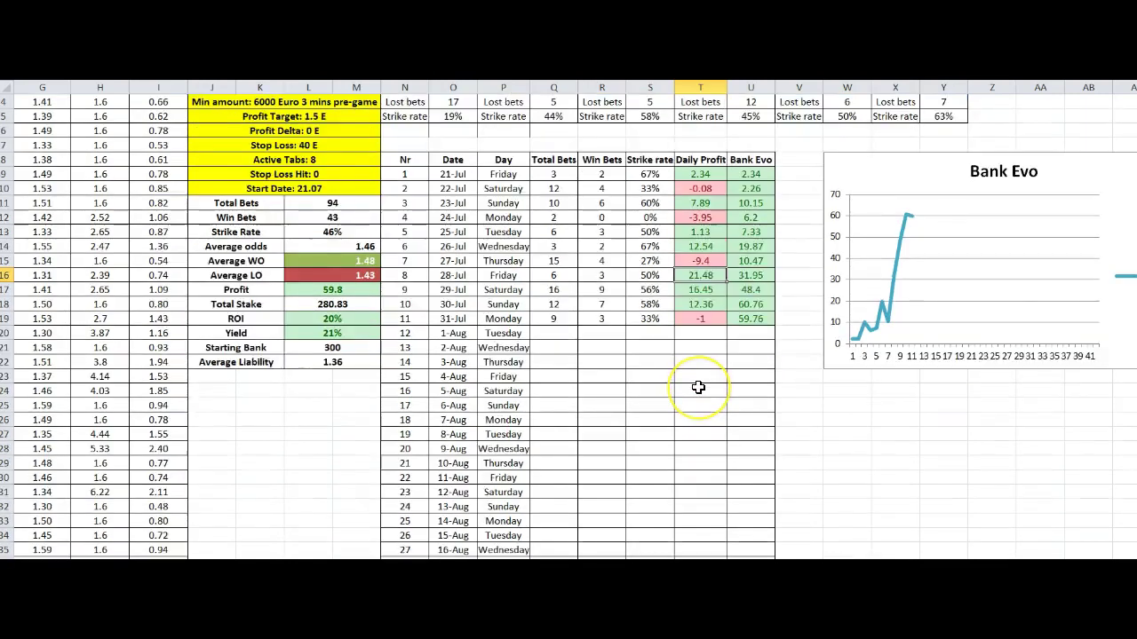
scroll(698, 386, down, 4)
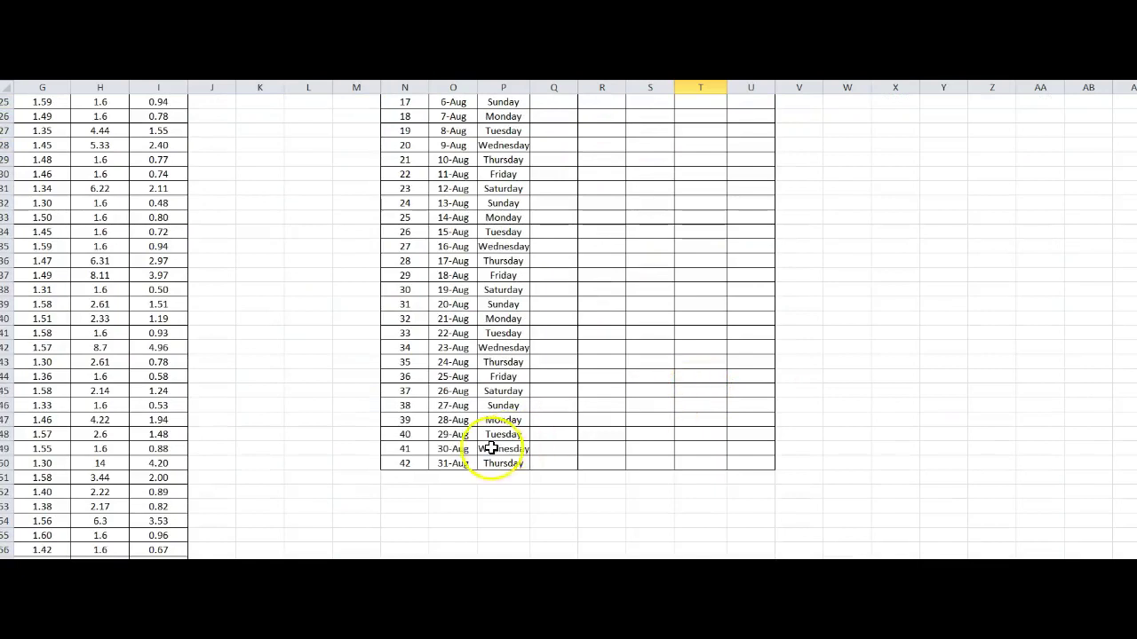
scroll(490, 446, up, 8)
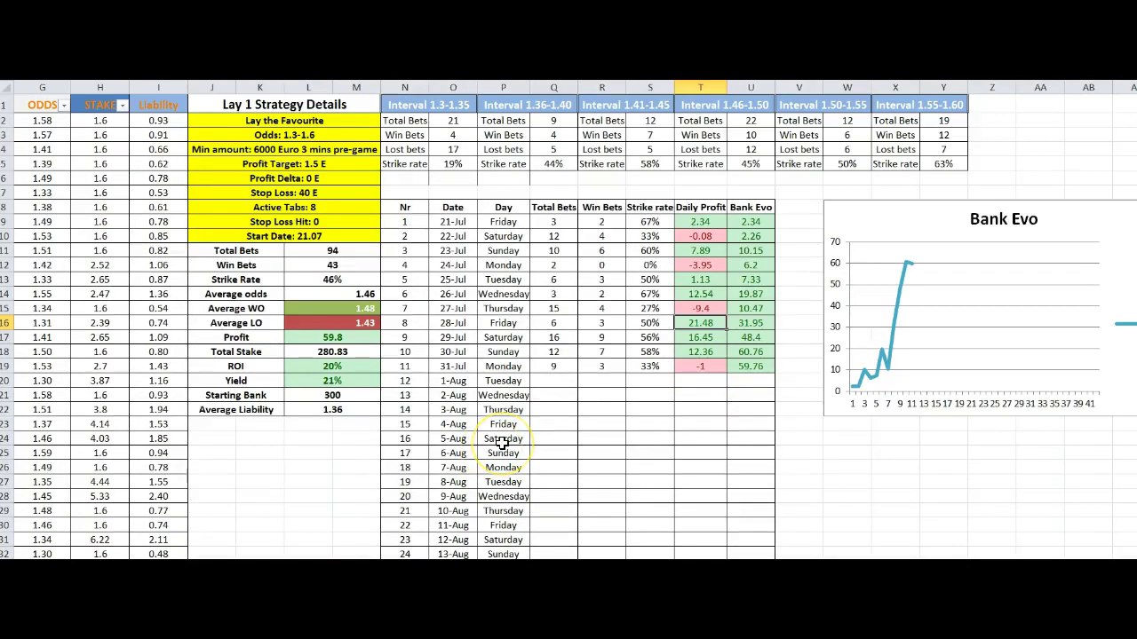
click(322, 164)
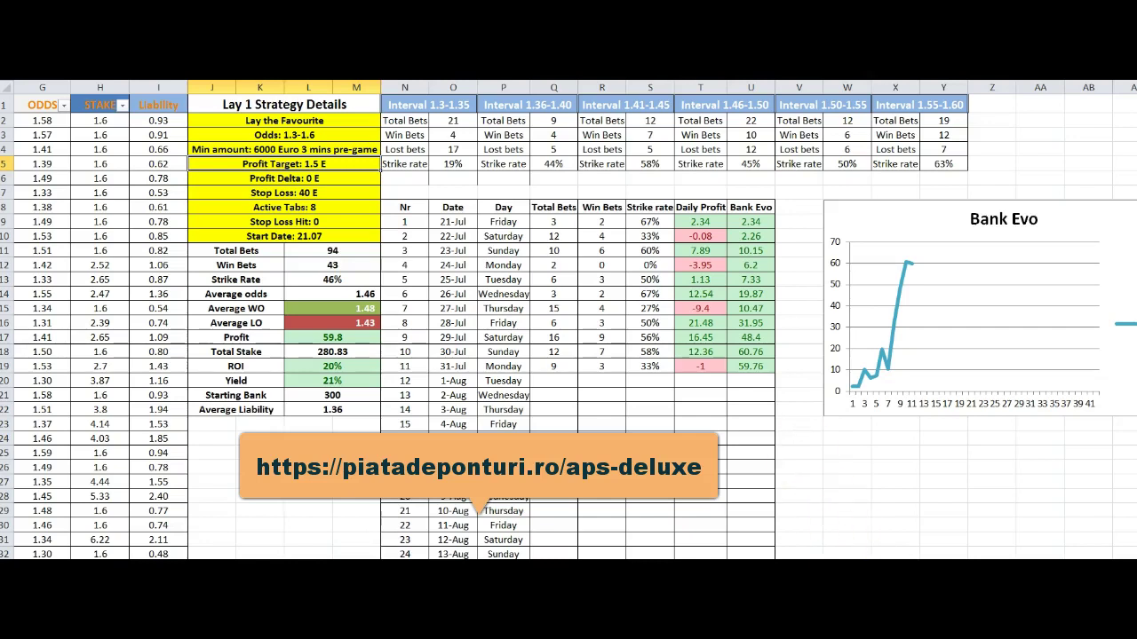
scroll(860, 491, left, 6)
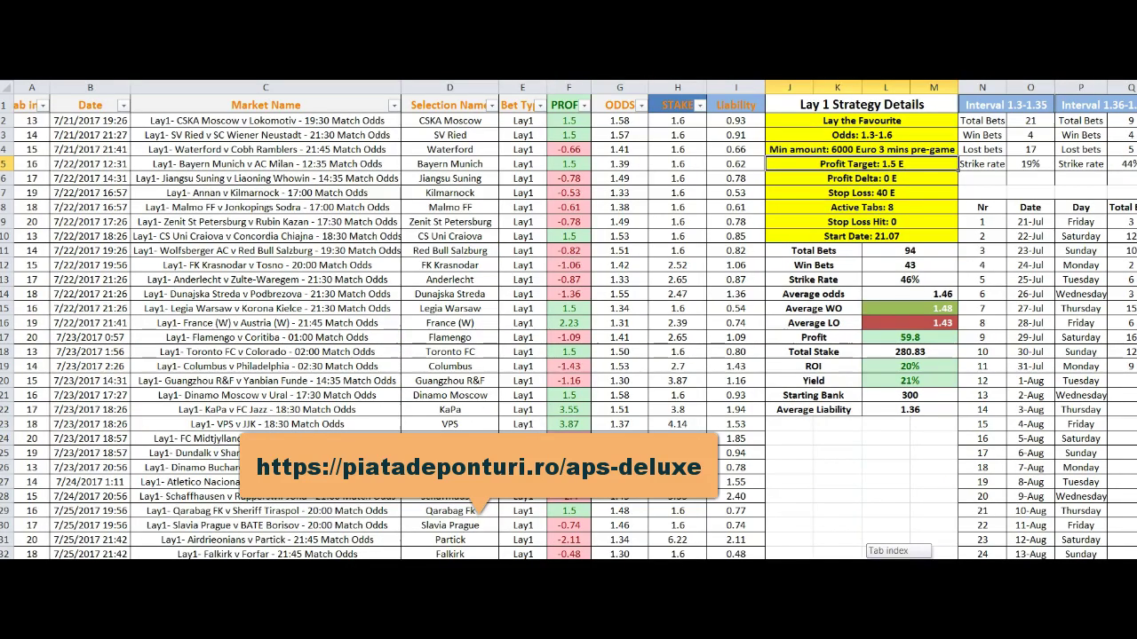